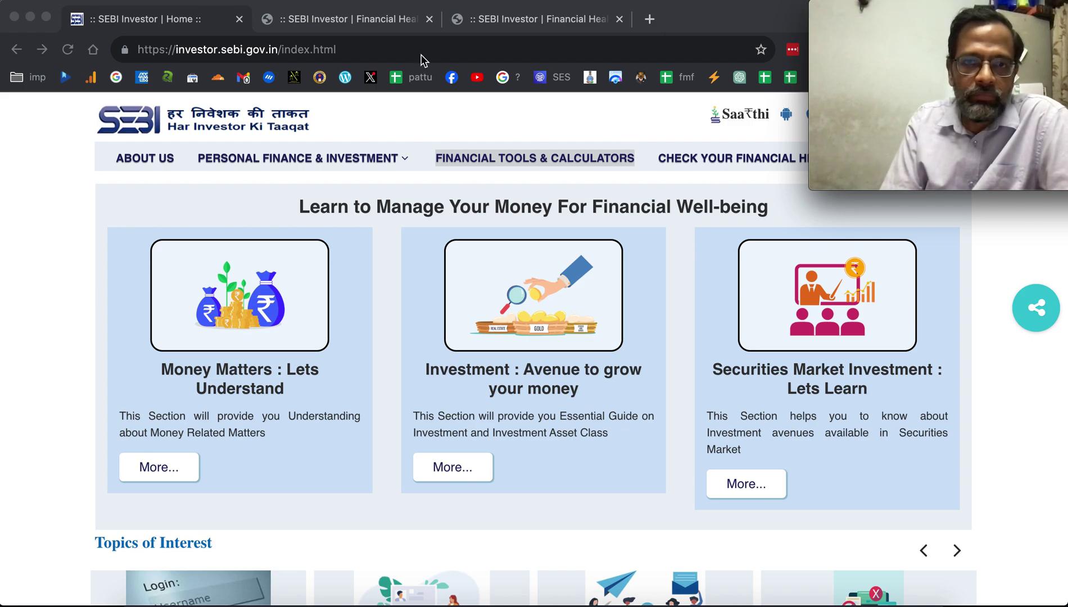
# Bring up the page listing the financial calculators and scroll through it.
pyautogui.click(332, 19)
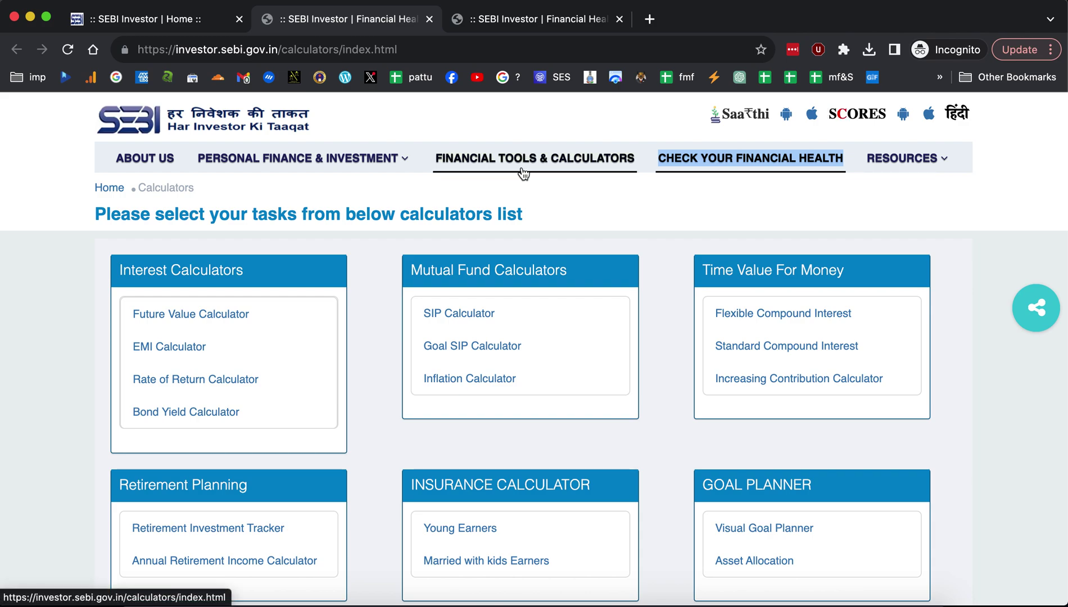
pyautogui.click(62, 271)
pyautogui.scroll(-4, 324, 366)
pyautogui.scroll(-4, 324, 362)
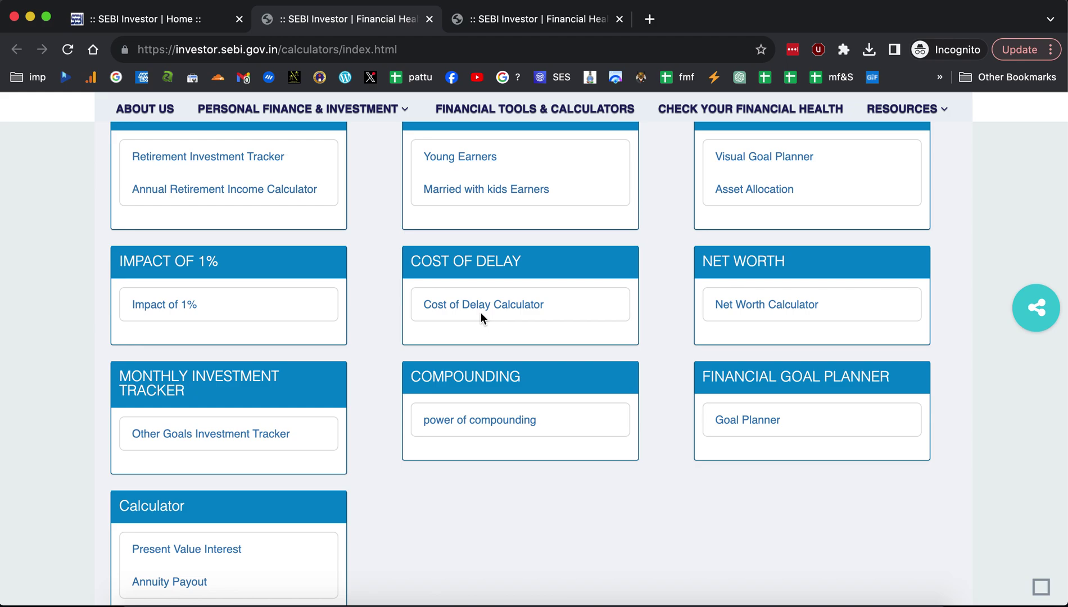
# Open the Cost of Delay Calculator, play then pause its tutorial video, and close it.
pyautogui.click(482, 307)
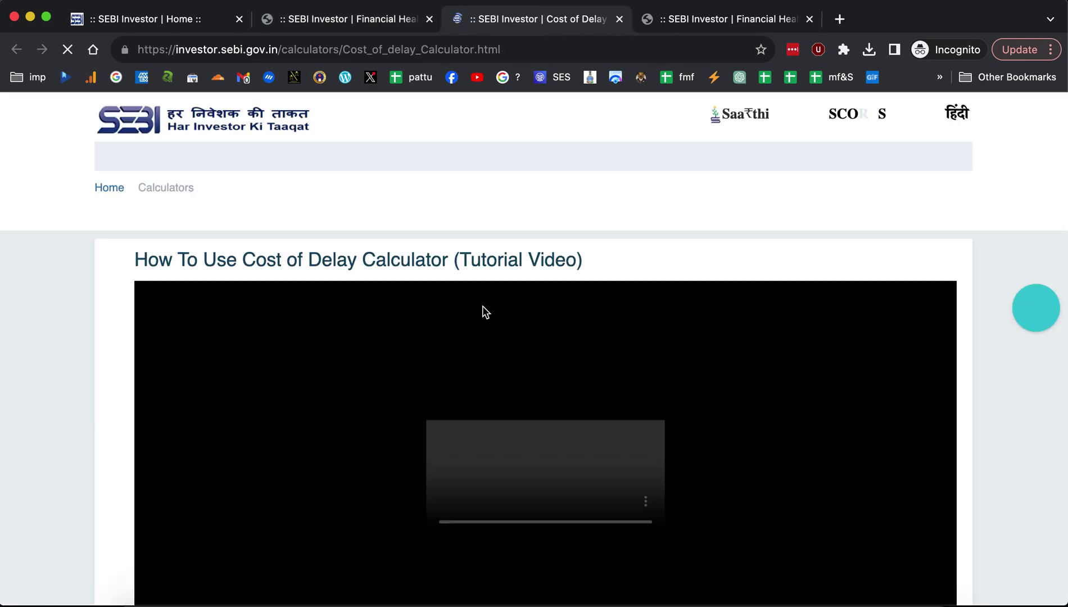
pyautogui.click(484, 306)
pyautogui.scroll(-3, 484, 305)
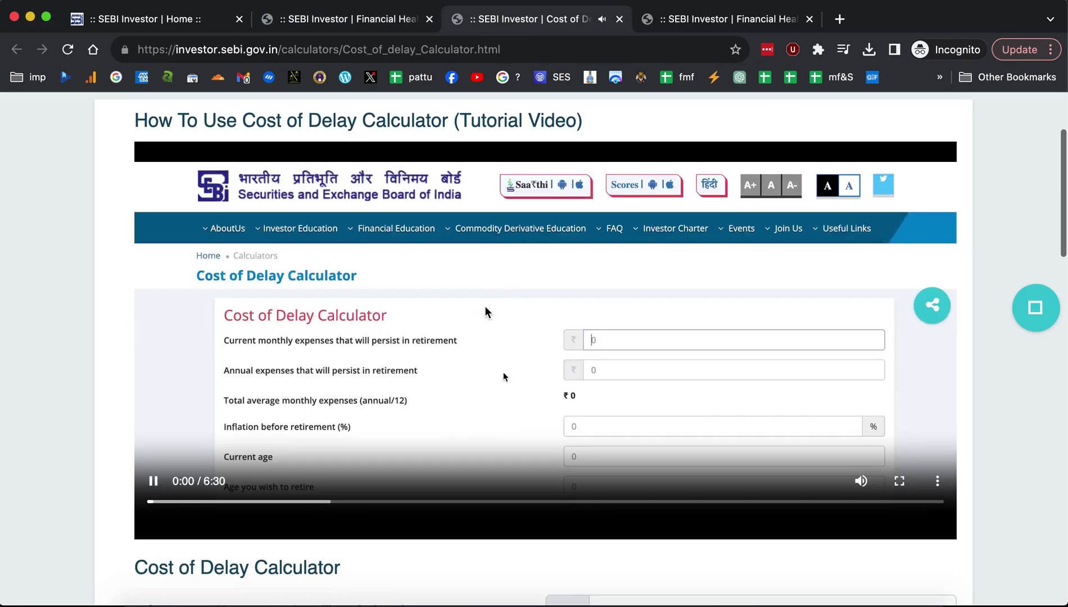
pyautogui.click(485, 305)
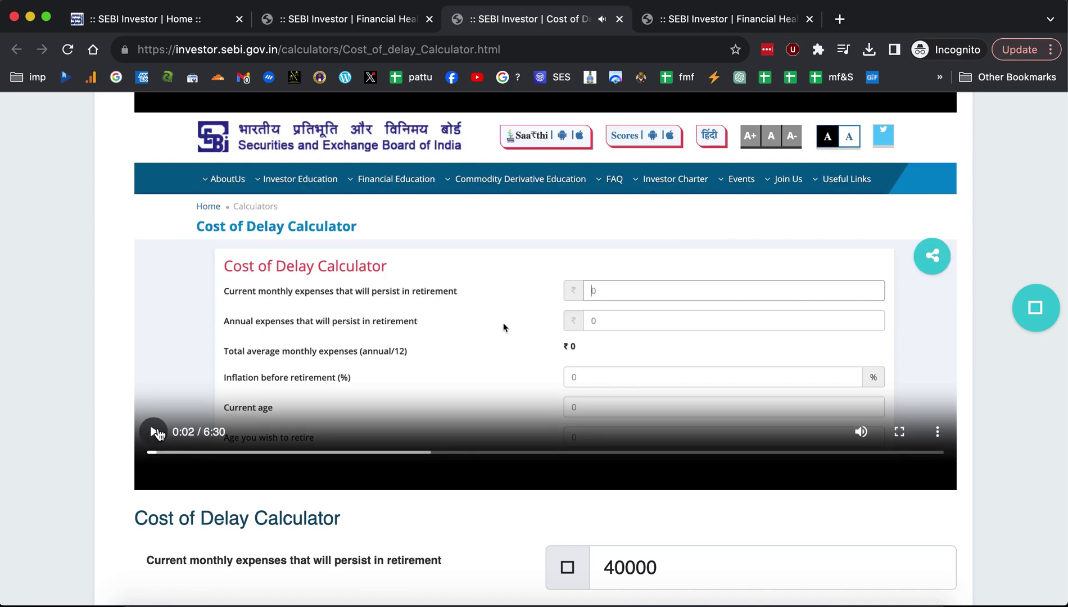
pyautogui.scroll(2, 587, 402)
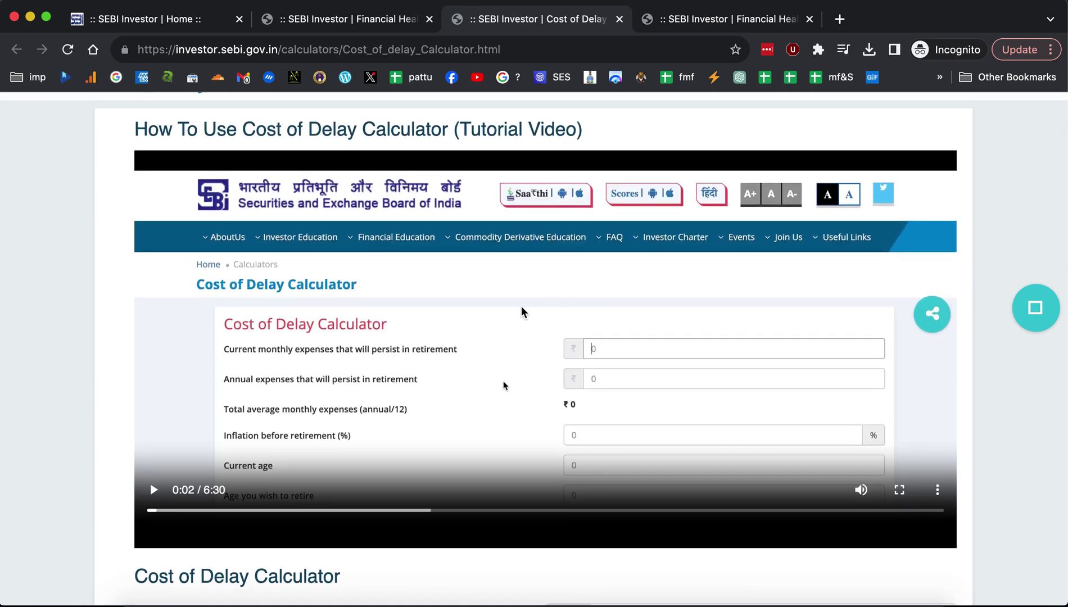
pyautogui.click(619, 20)
pyautogui.scroll(7, 621, 226)
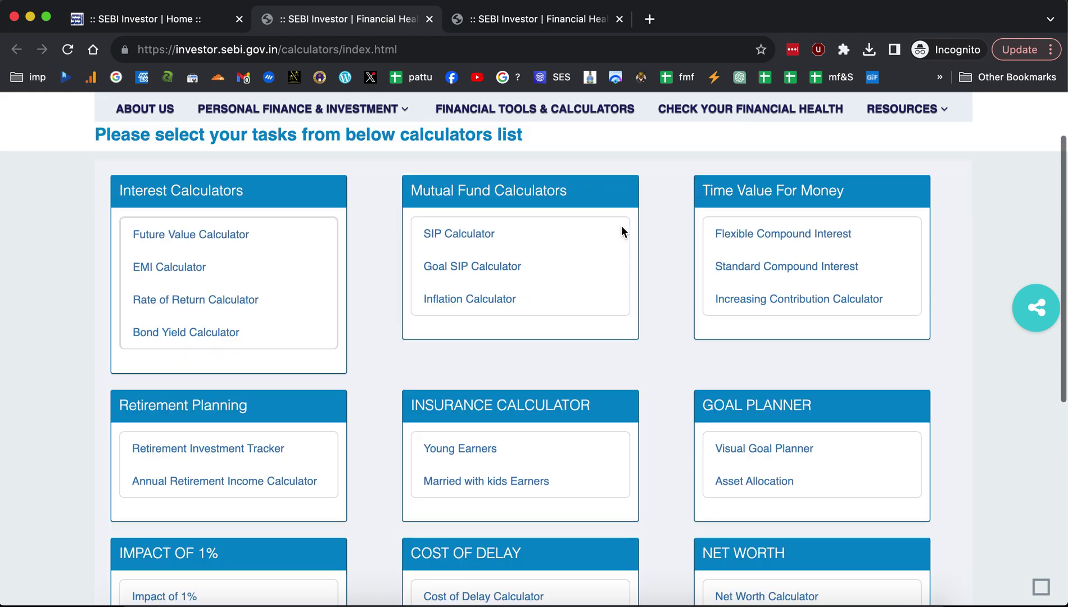
# Start the Financial Health Check and answer Yes to having financial dependents.
pyautogui.click(556, 19)
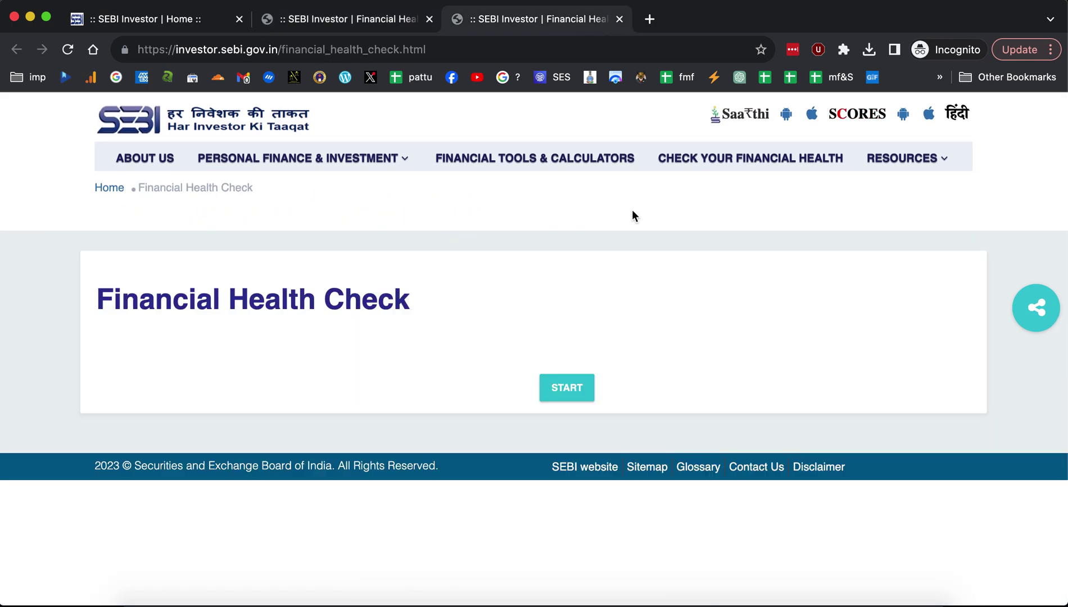
pyautogui.click(565, 388)
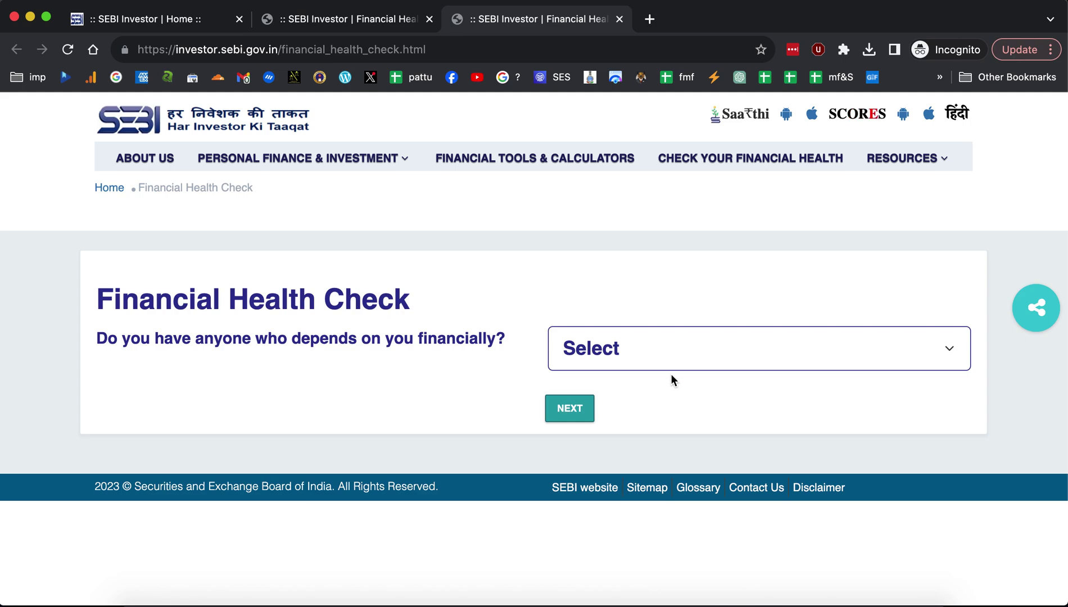
pyautogui.click(652, 356)
pyautogui.click(572, 382)
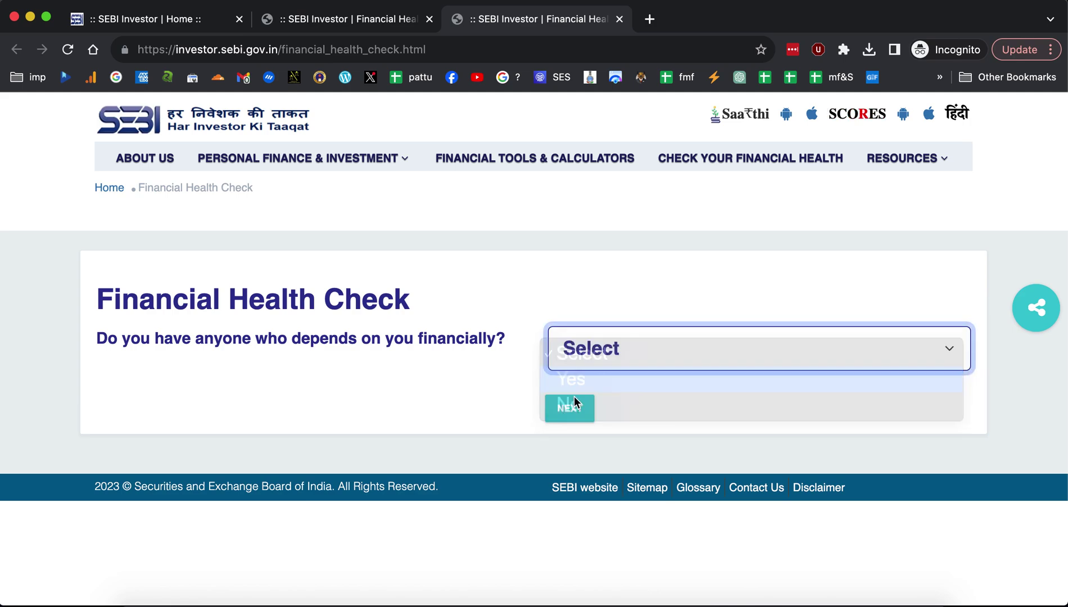
pyautogui.click(567, 408)
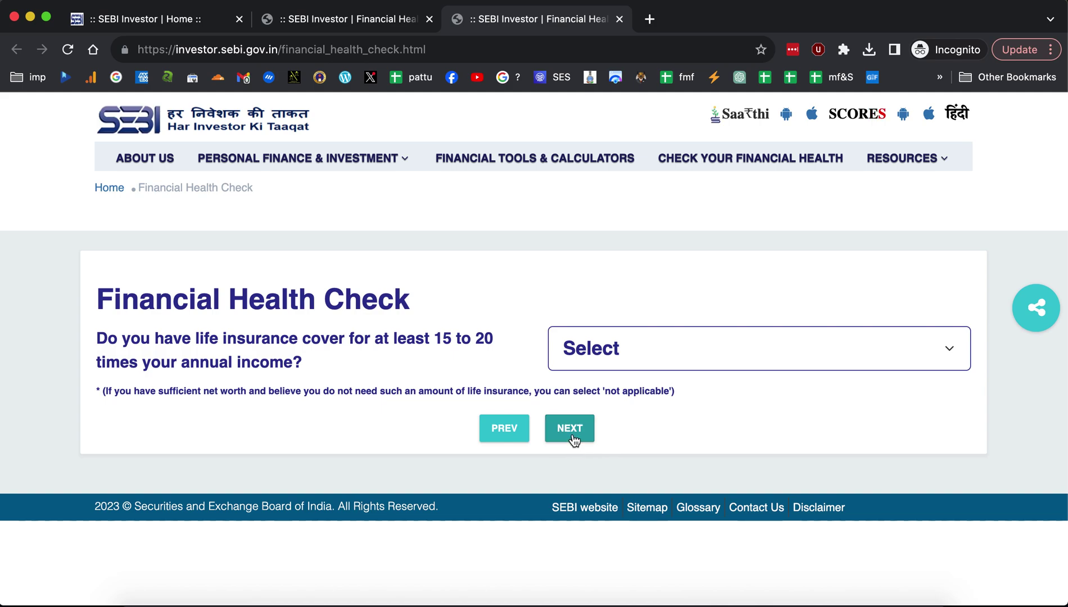
# Answer No to having adequate life insurance cover.
pyautogui.click(657, 332)
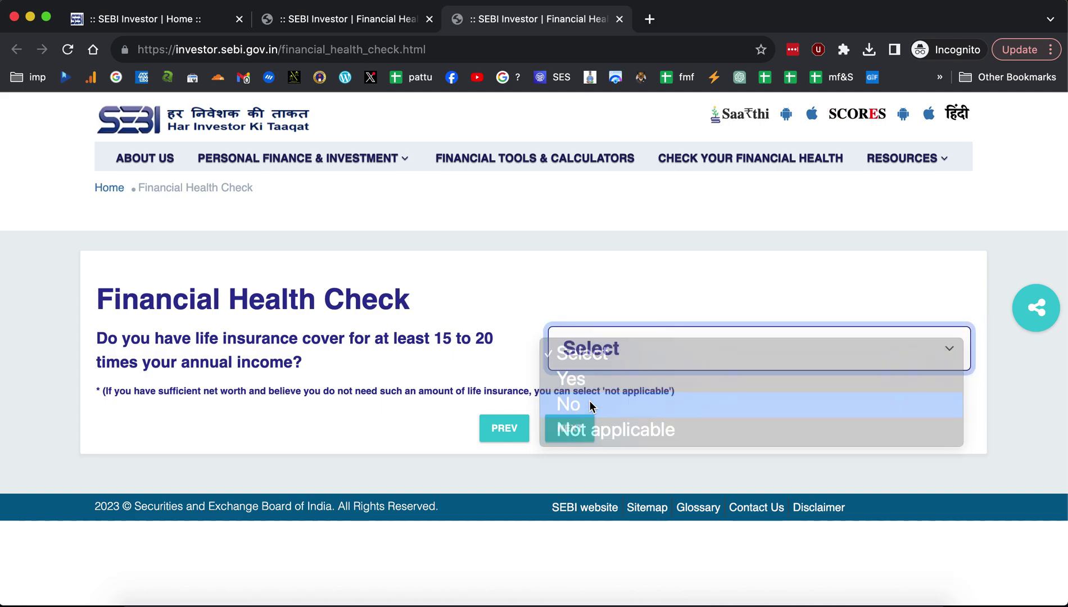
pyautogui.click(591, 404)
pyautogui.scroll(-1, 542, 438)
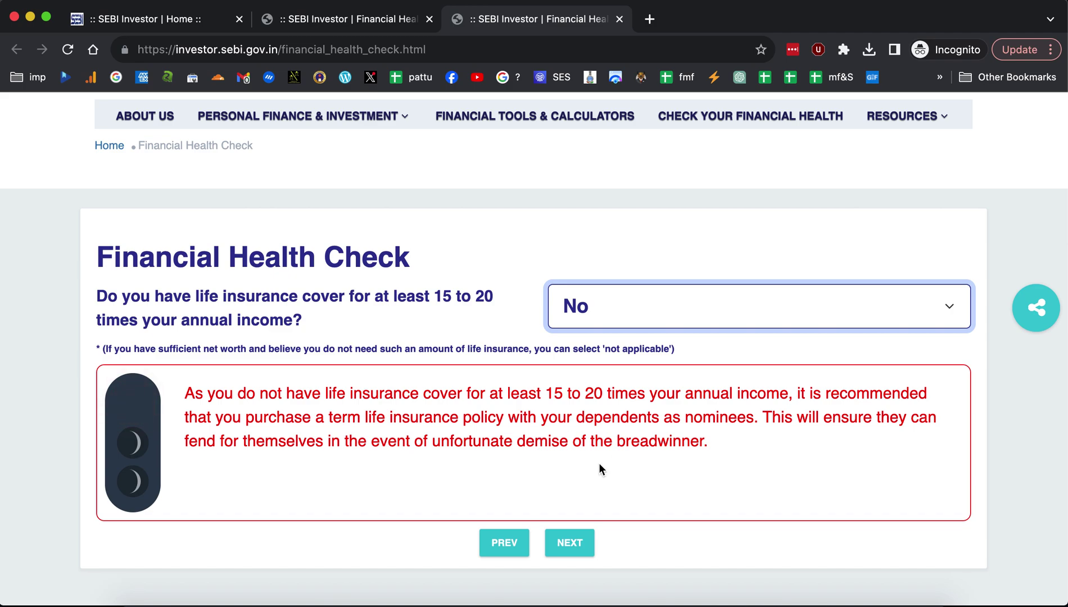
pyautogui.click(585, 545)
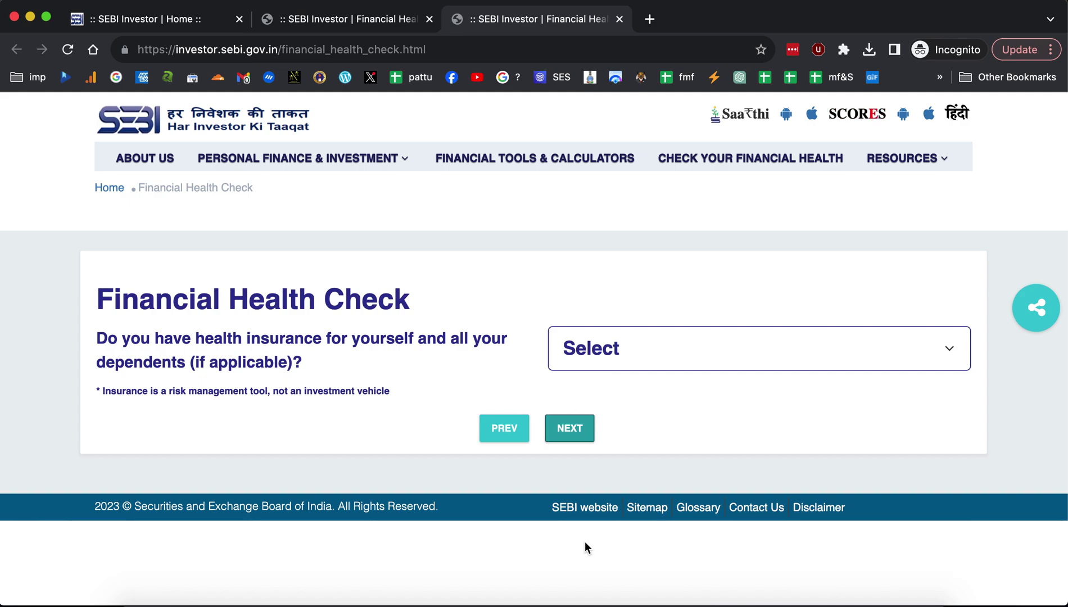
# Answer 'I do not have any health insurance' to the health insurance question.
pyautogui.click(624, 360)
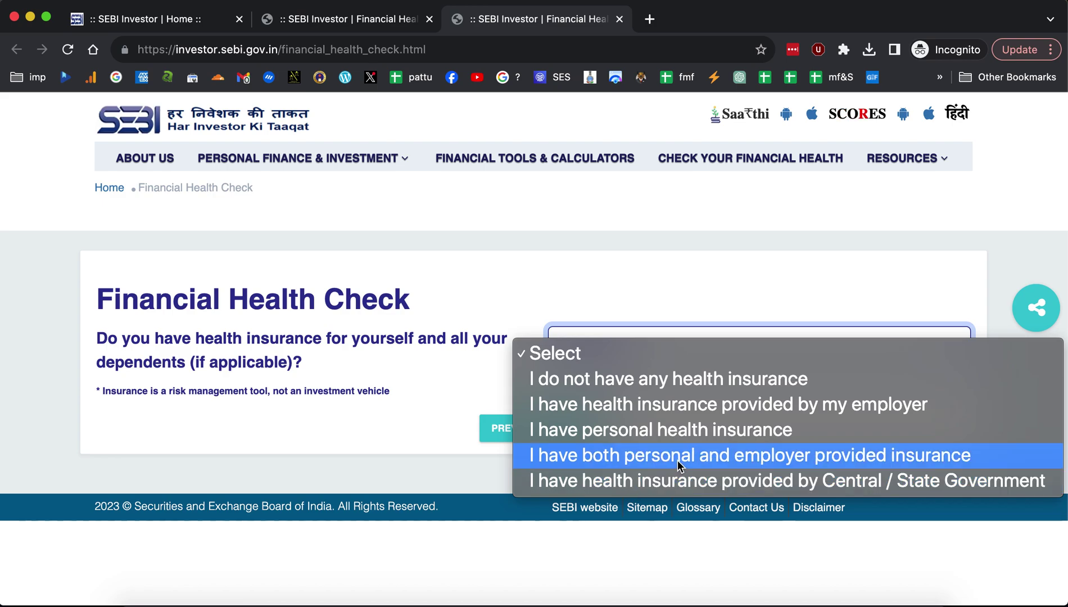
pyautogui.click(674, 383)
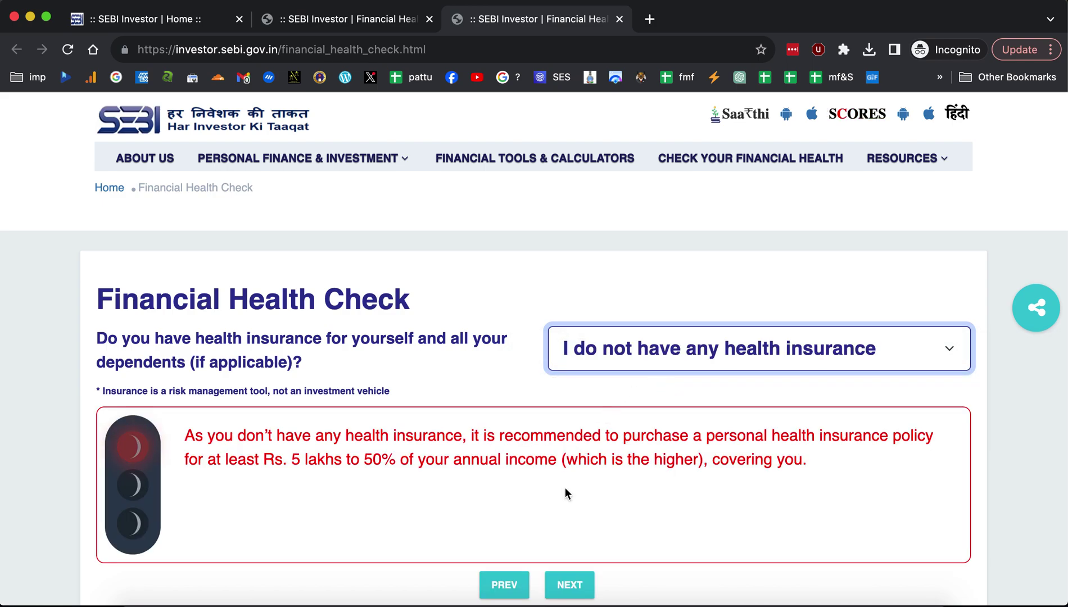
pyautogui.scroll(-1, 565, 493)
pyautogui.click(571, 576)
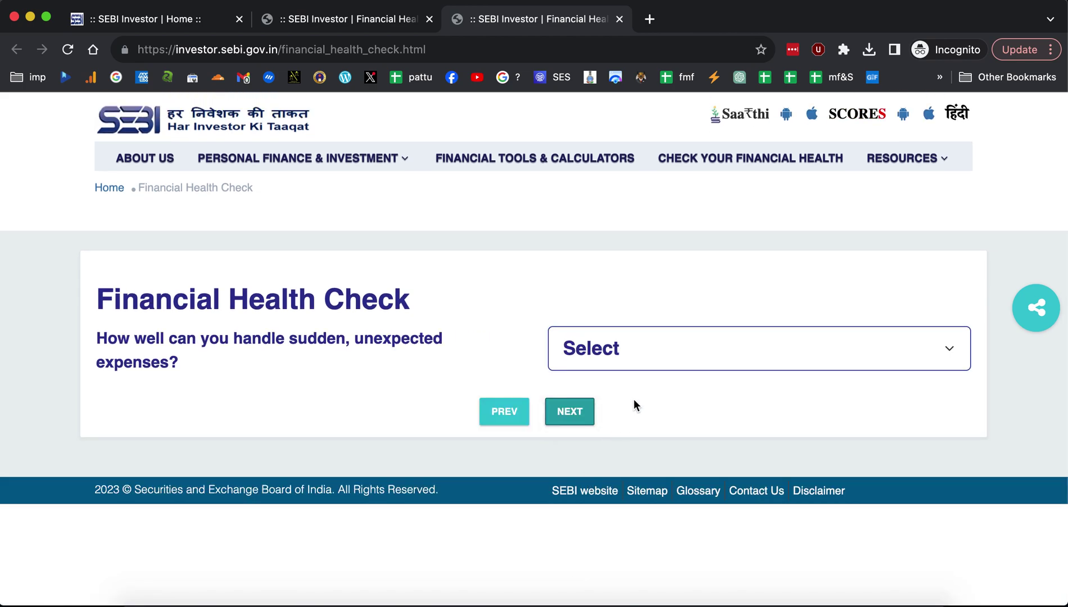
# Answer 'I can handle small emergency expenses' for unexpected expenses.
pyautogui.click(636, 357)
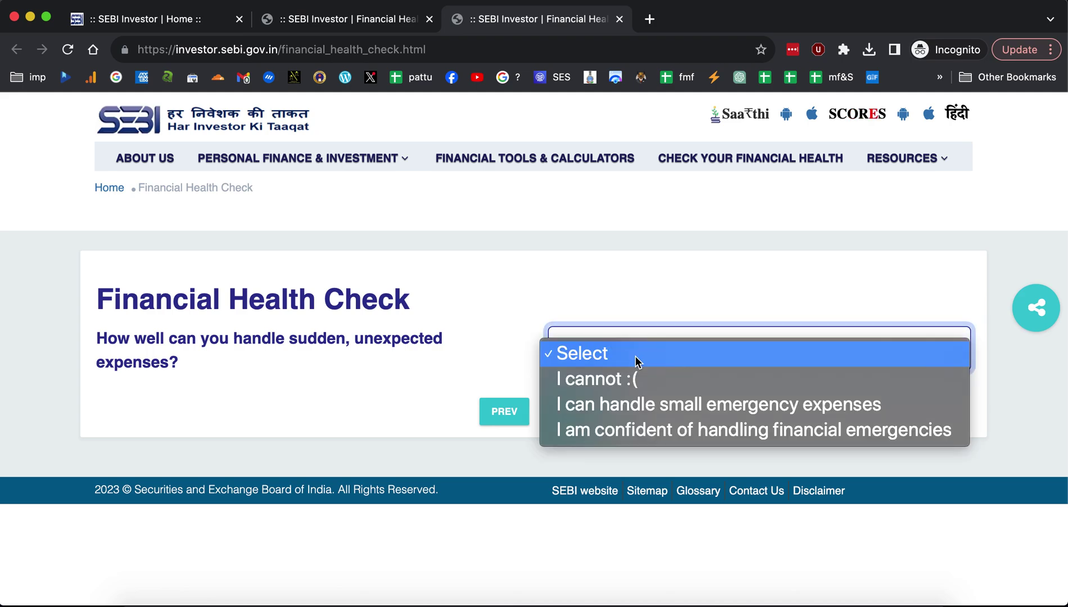
pyautogui.click(625, 410)
pyautogui.scroll(-1, 574, 478)
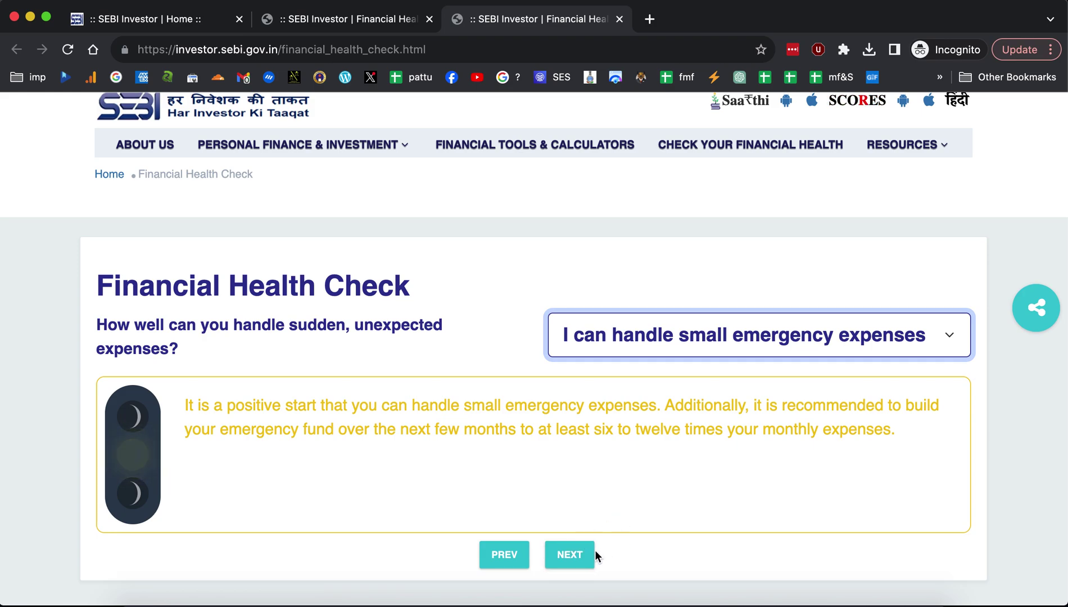
pyautogui.click(576, 561)
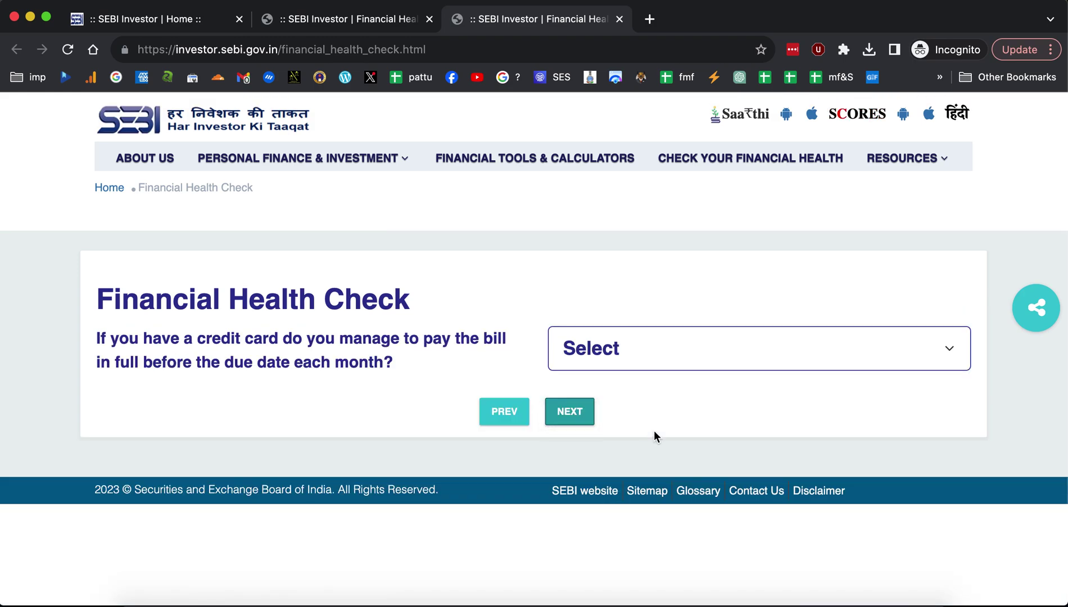
# Answer 'I pay in full each month' for the credit card bill.
pyautogui.click(654, 345)
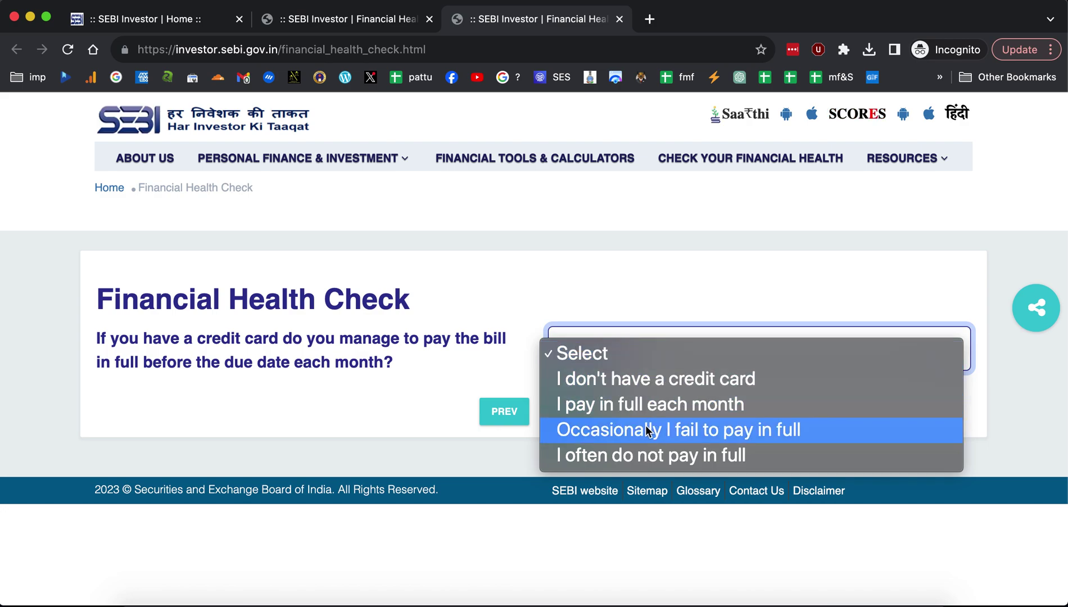
pyautogui.click(648, 405)
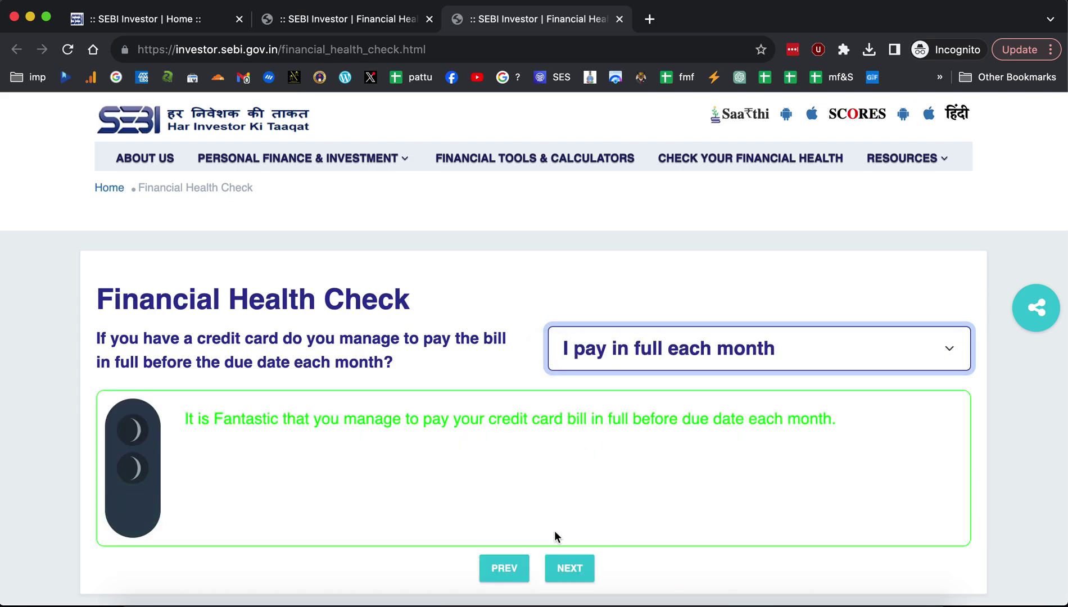
pyautogui.click(576, 567)
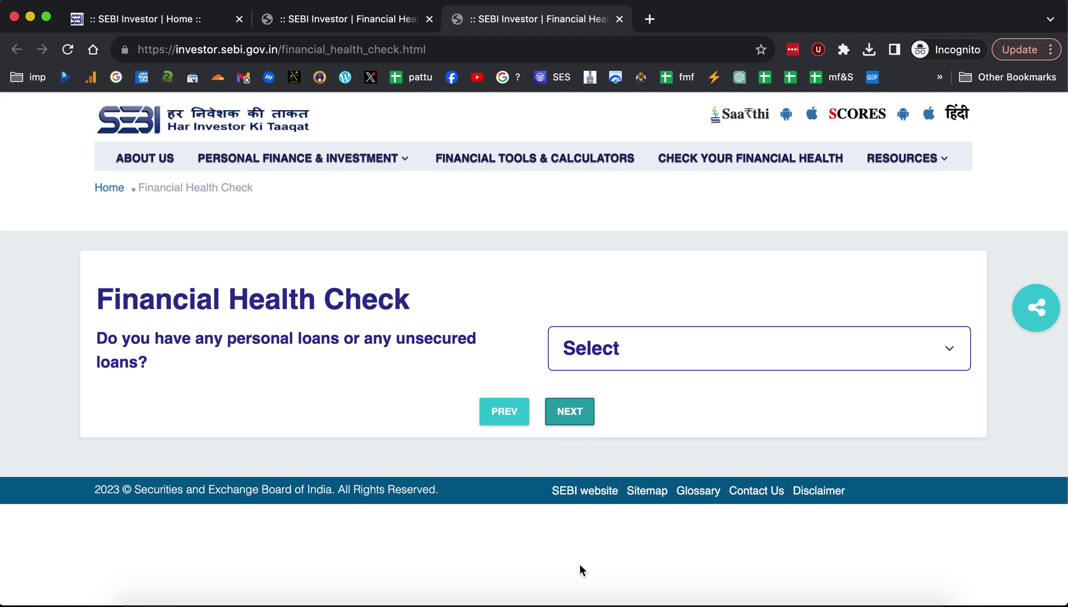
# Answer Yes to having personal loans.
pyautogui.click(654, 370)
pyautogui.click(624, 384)
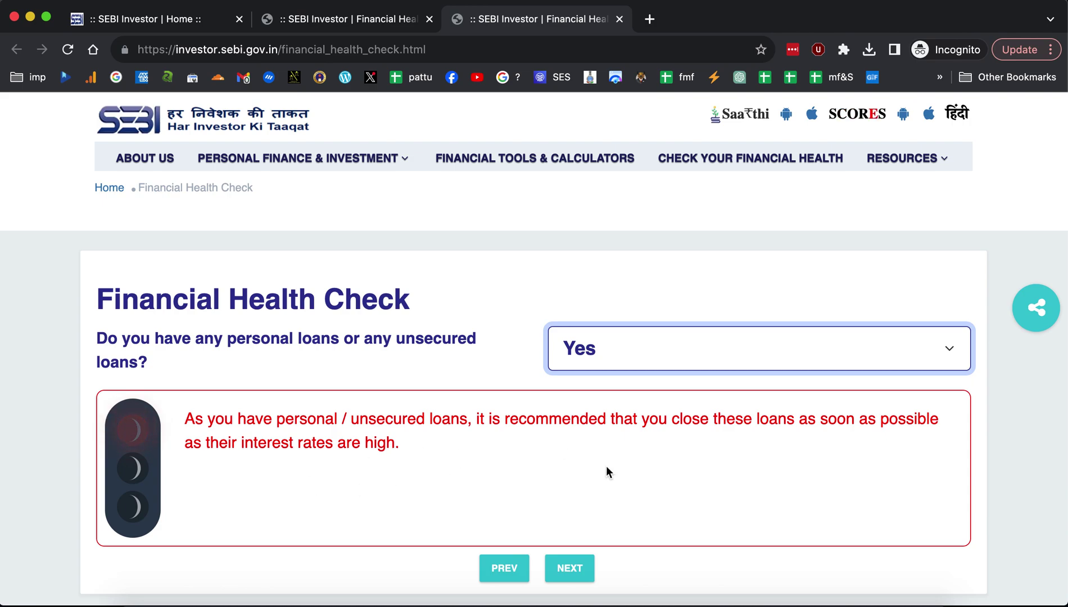
pyautogui.click(572, 568)
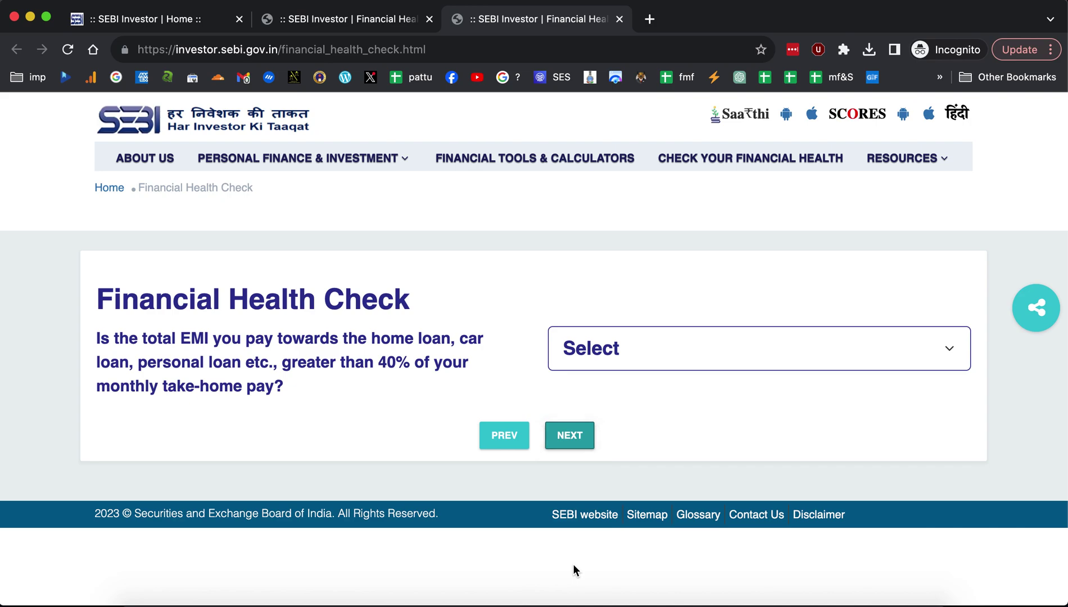
# Answer Yes to EMIs exceeding 40% of pay.
pyautogui.click(629, 351)
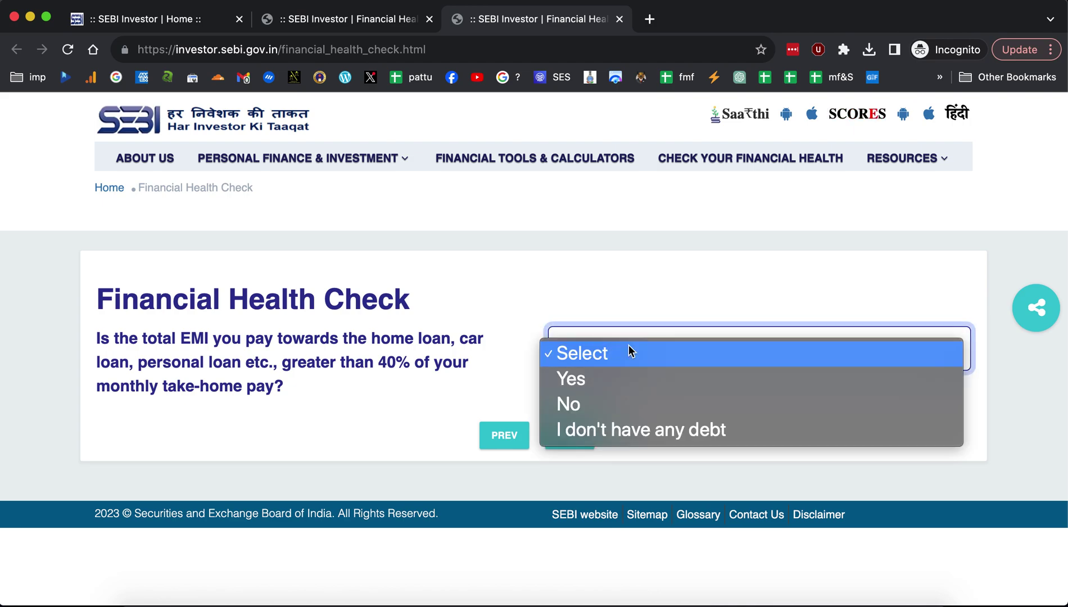
pyautogui.click(585, 378)
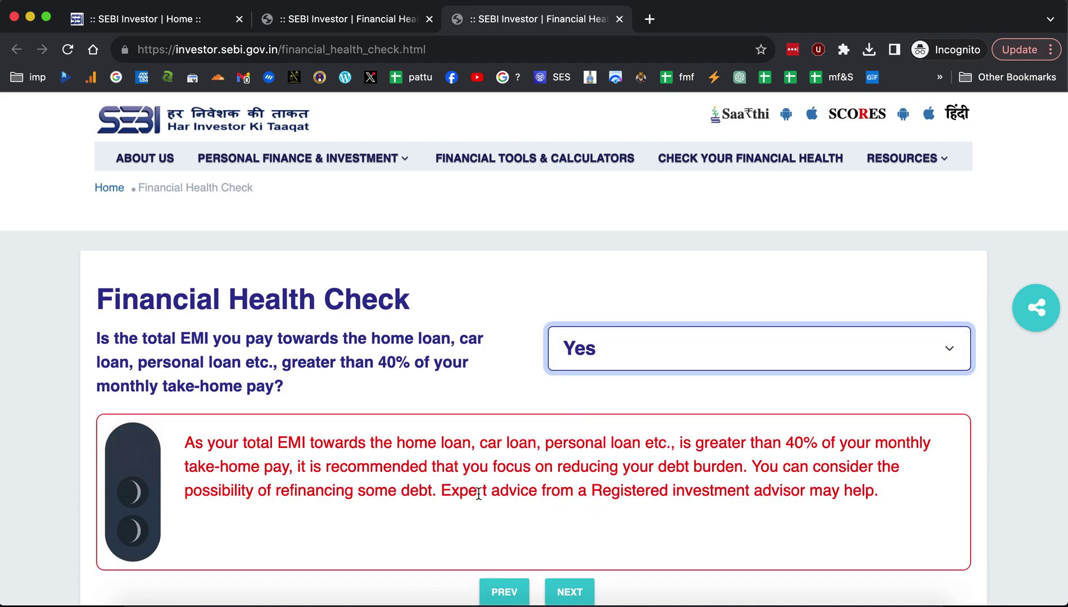
pyautogui.scroll(-2, 478, 493)
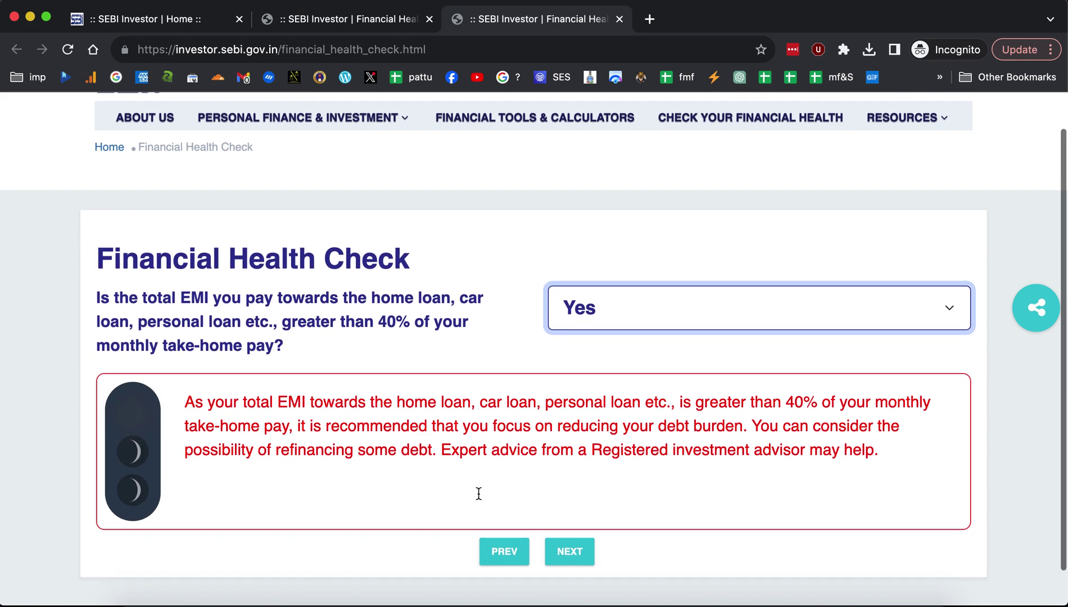
pyautogui.click(574, 551)
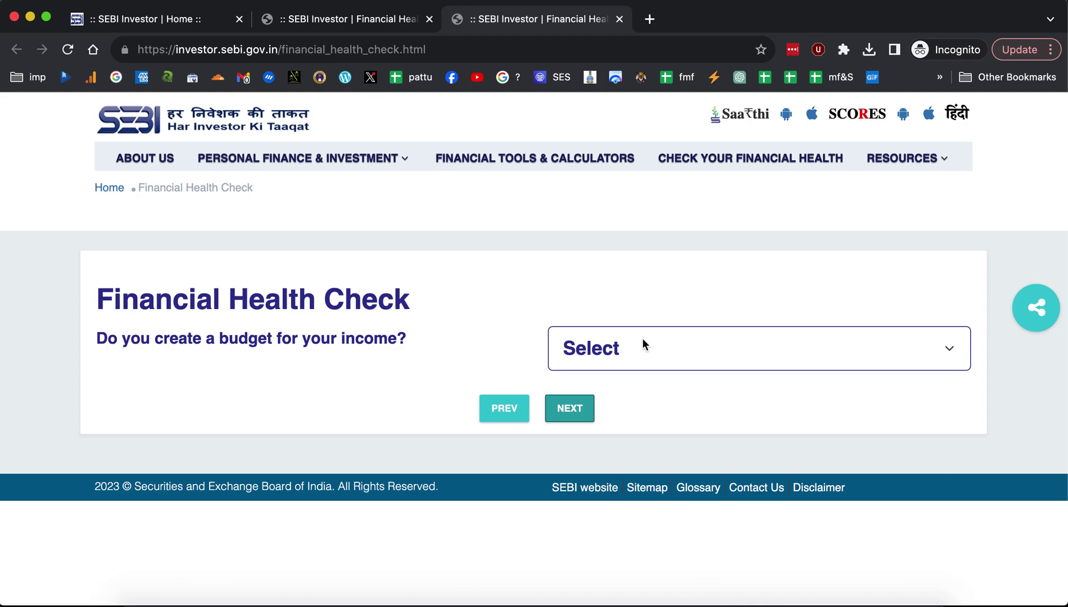
# Answer Yes to creating a budget.
pyautogui.click(630, 346)
pyautogui.click(599, 379)
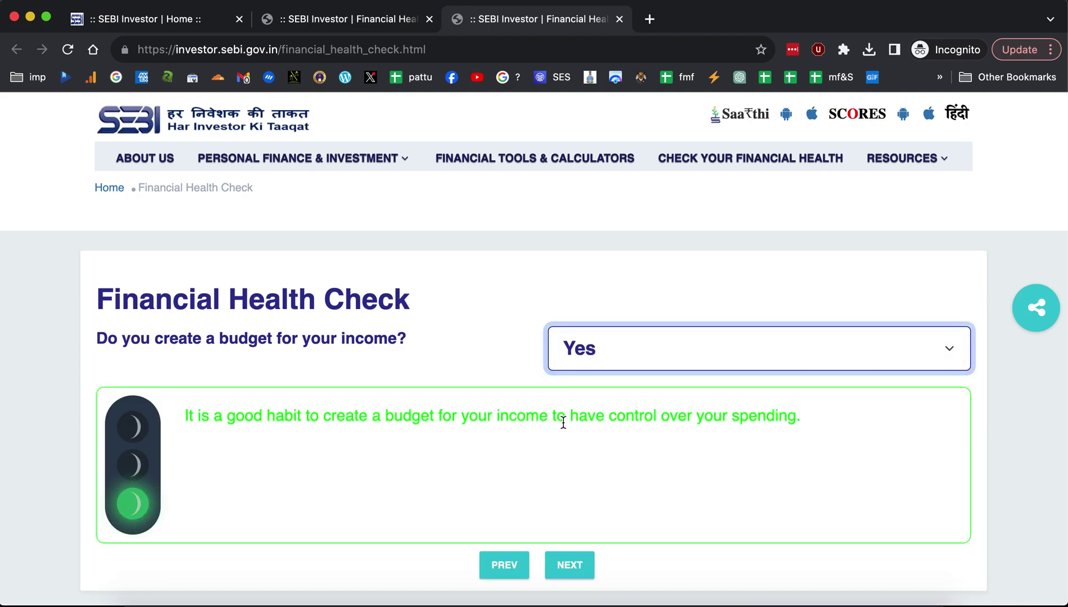
pyautogui.click(566, 566)
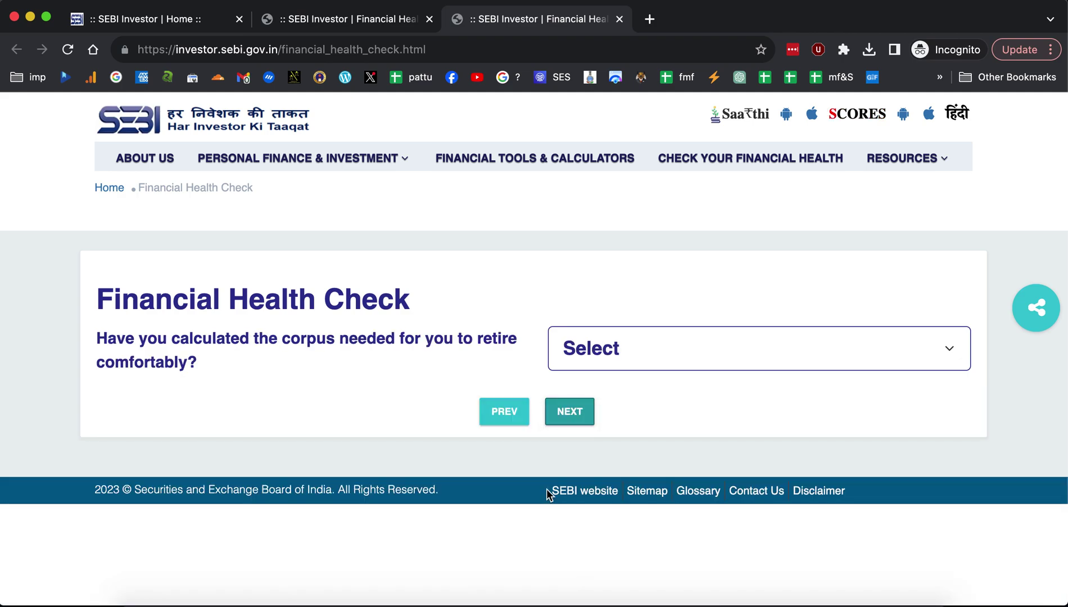
# Answer No to calculating the retirement corpus and No to investing enough for retirement.
pyautogui.click(642, 366)
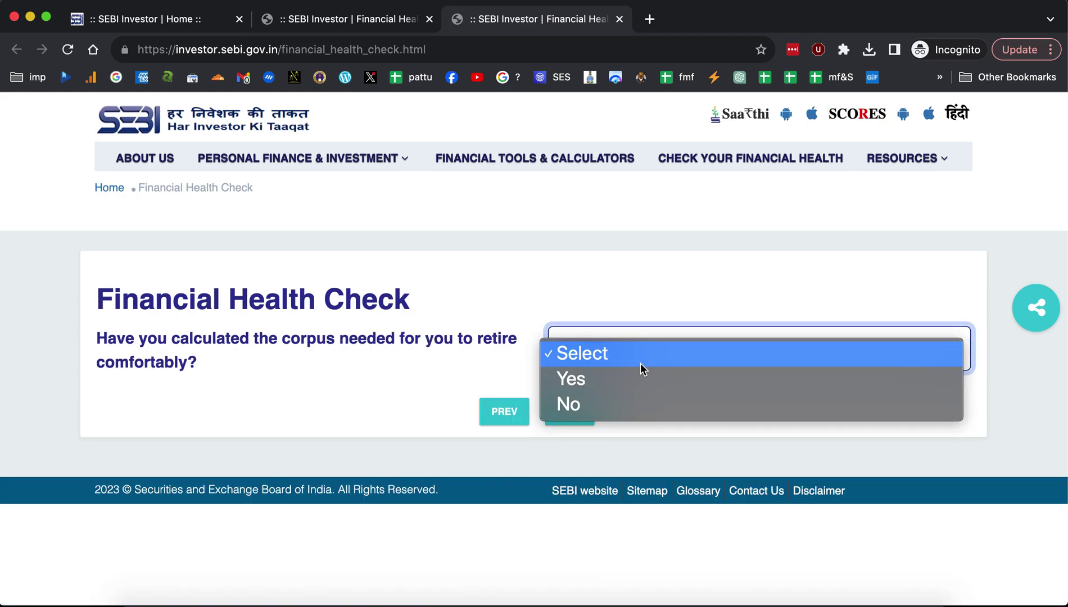
pyautogui.click(607, 404)
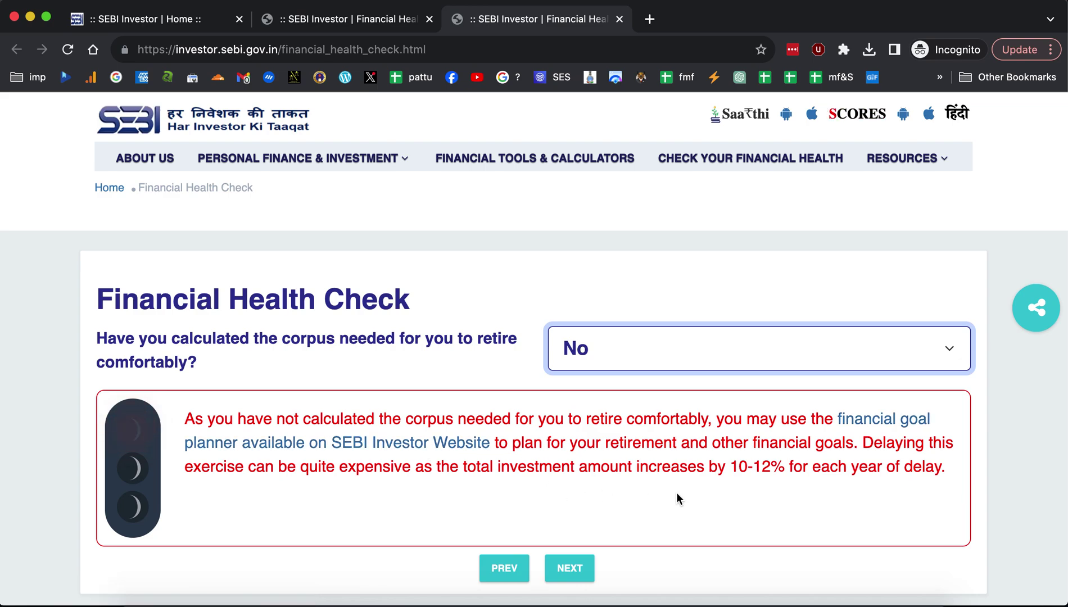
pyautogui.click(571, 570)
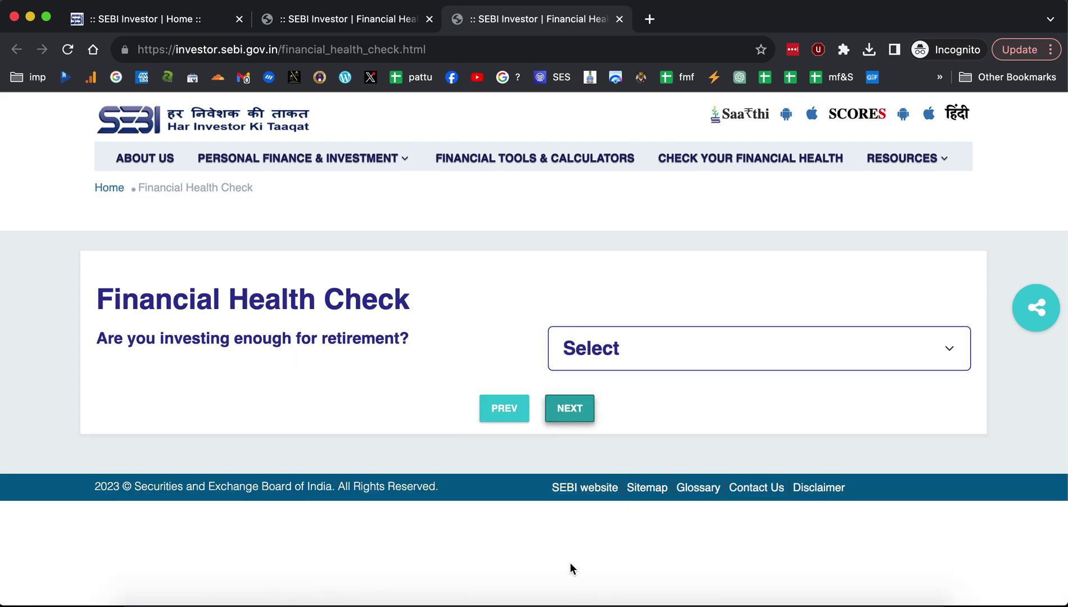
pyautogui.click(675, 341)
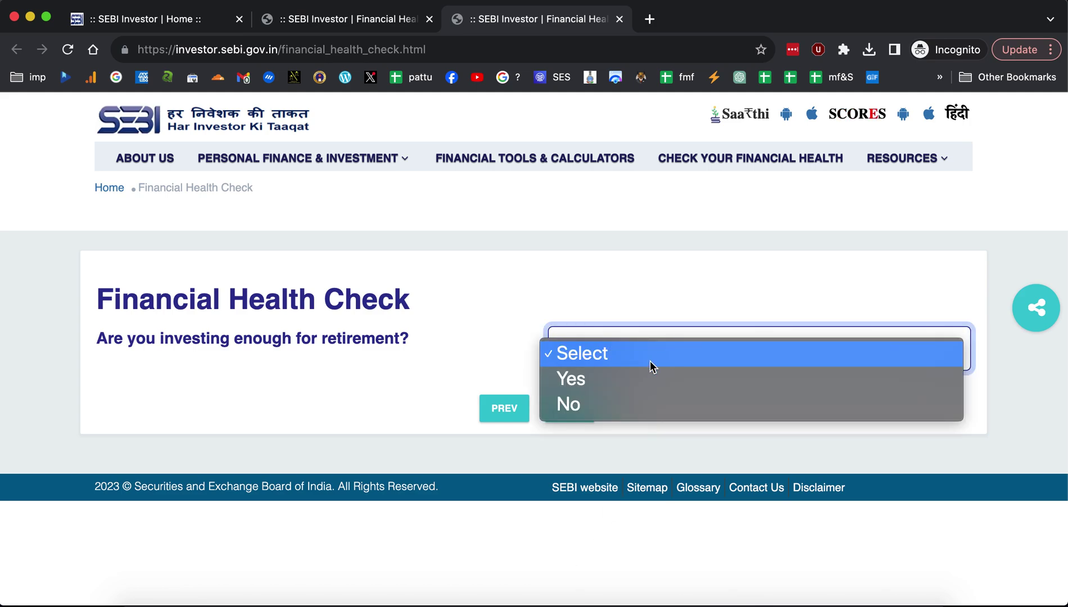
pyautogui.click(600, 402)
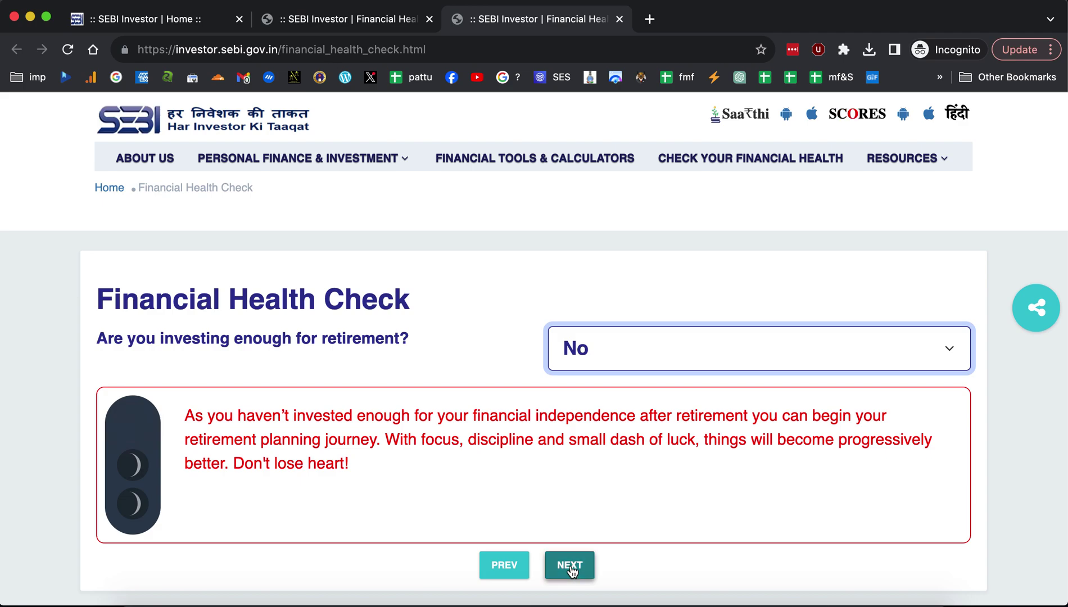
pyautogui.click(572, 572)
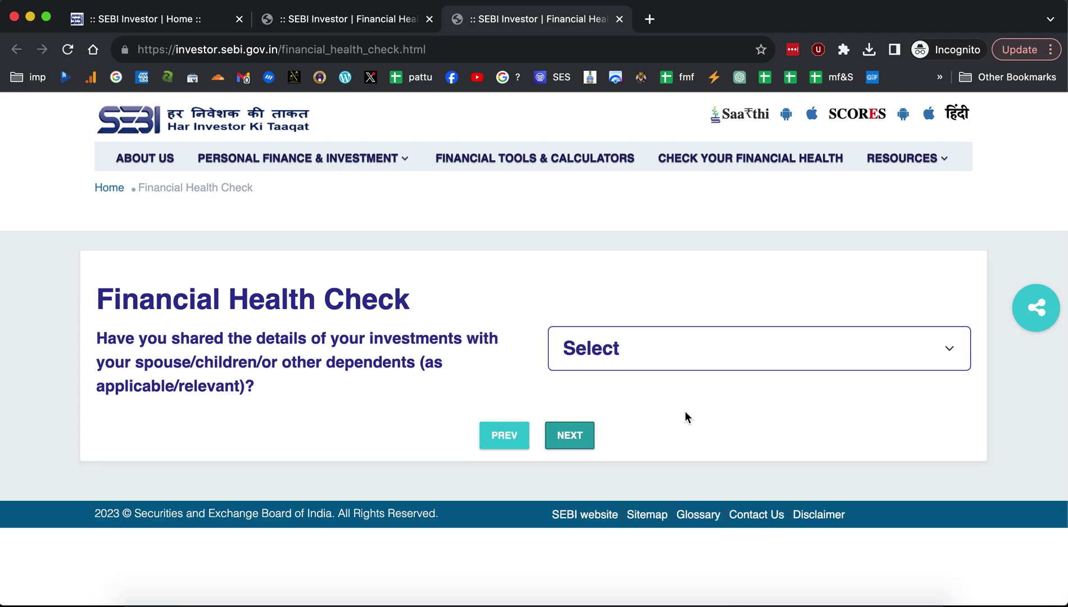
# Answer Yes to sharing investment details and No to adding nomination details.
pyautogui.click(696, 357)
pyautogui.click(645, 378)
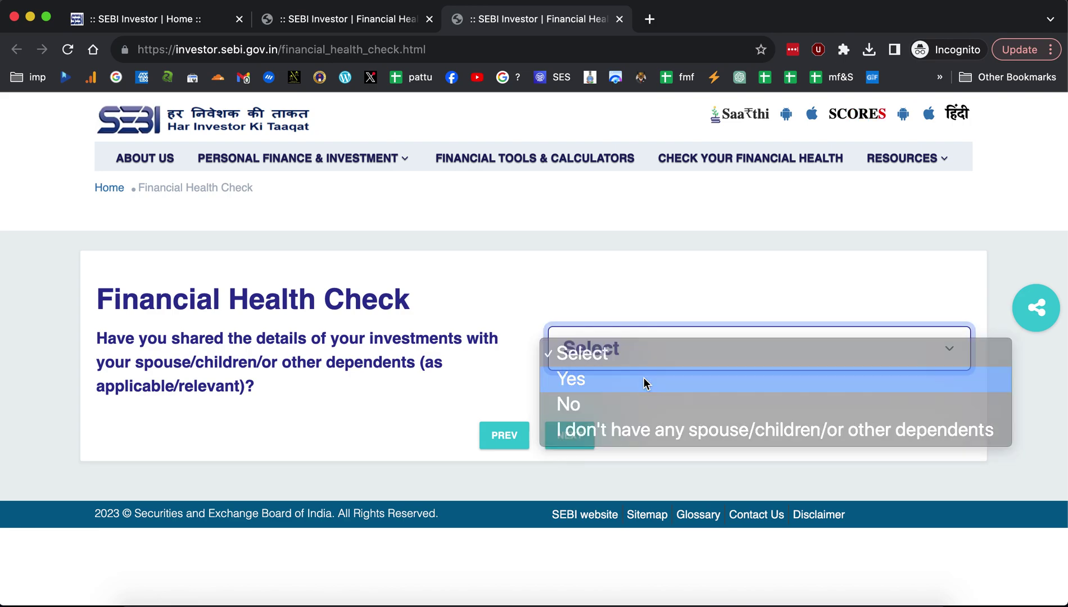
pyautogui.click(569, 592)
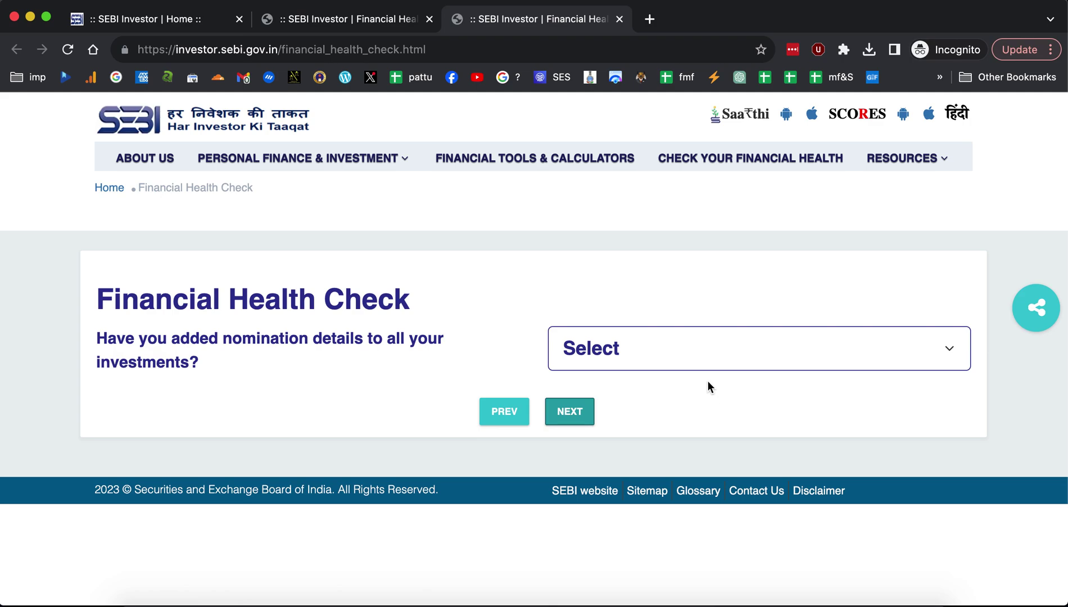
pyautogui.click(700, 360)
pyautogui.click(643, 401)
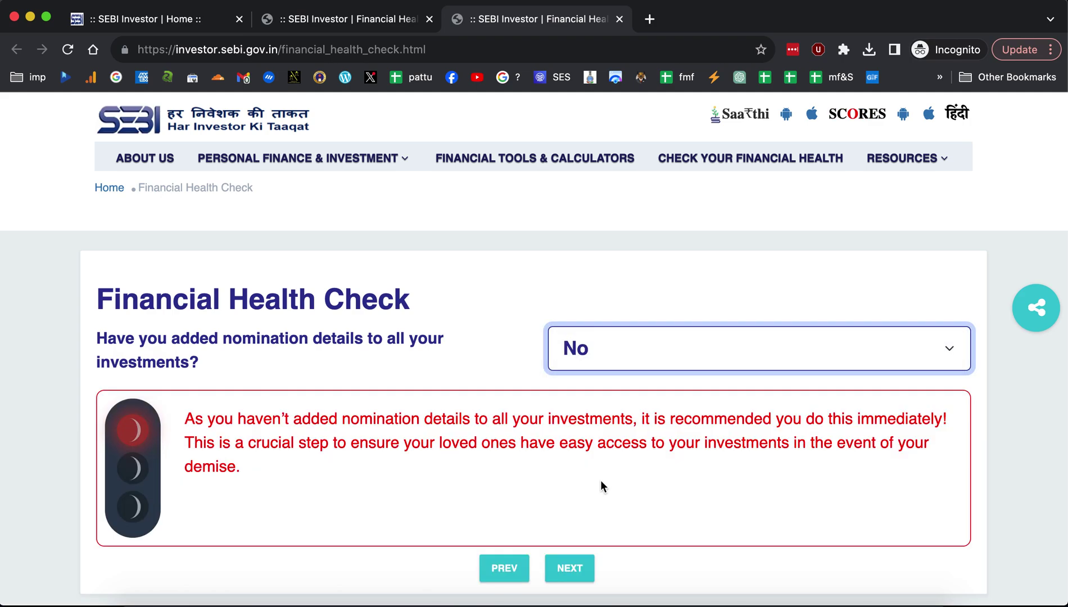
pyautogui.click(571, 567)
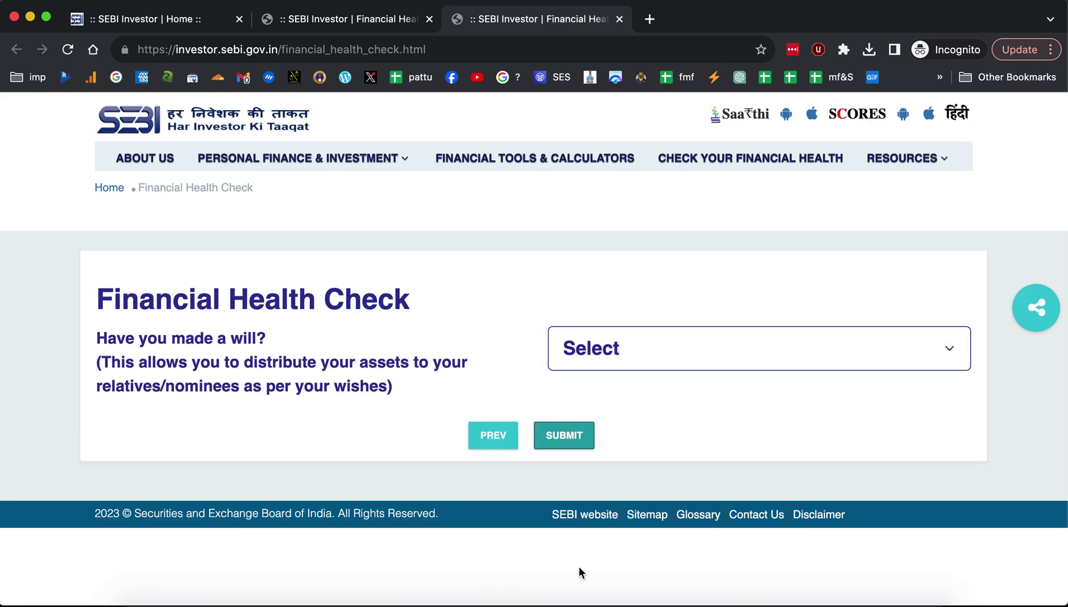
# Answer No to having made a will and submit the questionnaire.
pyautogui.click(671, 360)
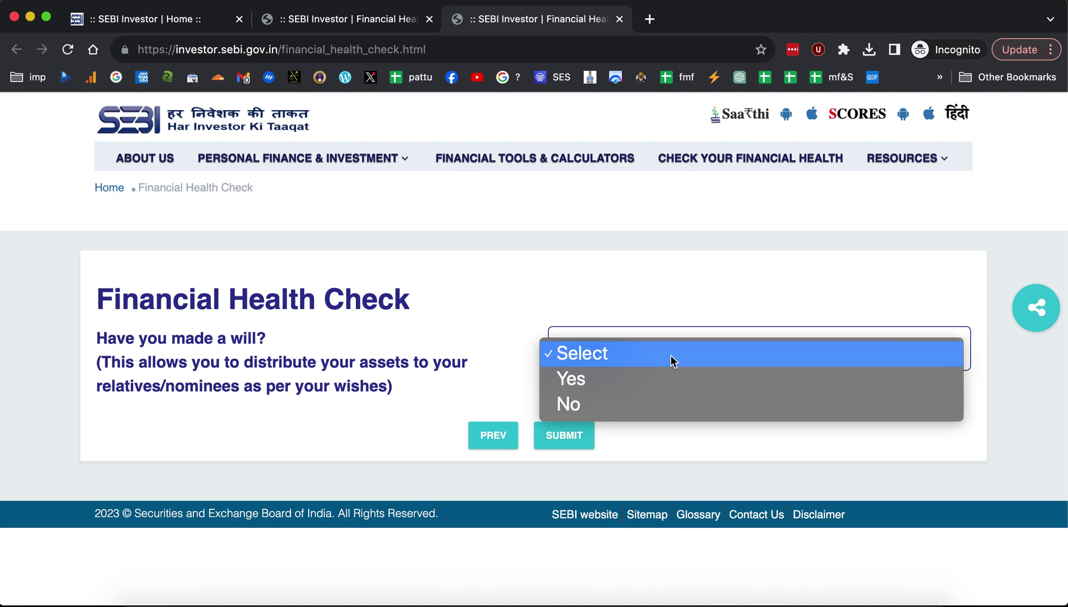
pyautogui.click(622, 394)
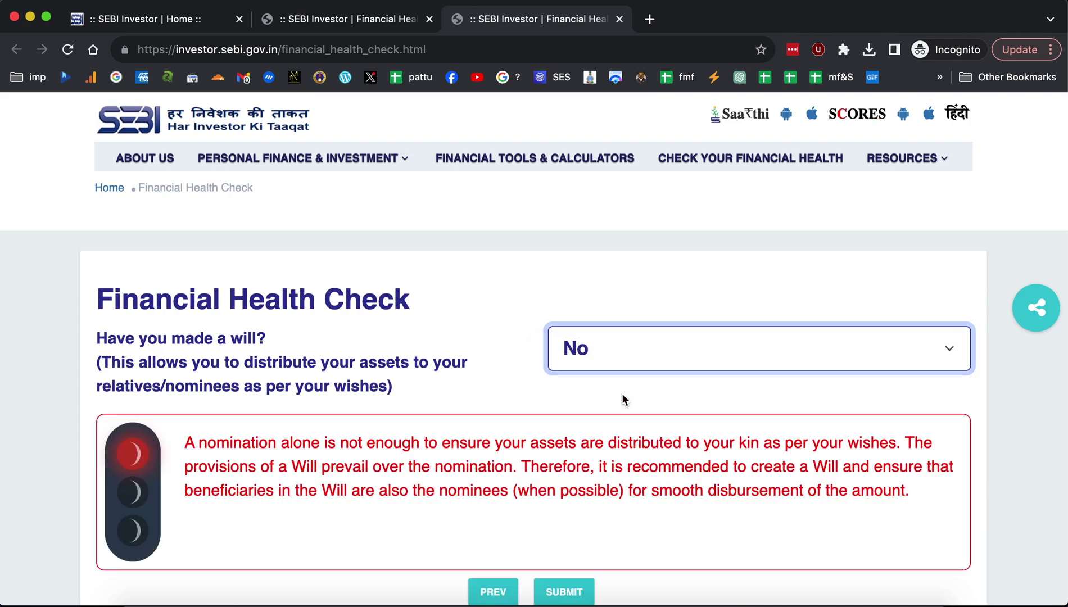
pyautogui.click(577, 600)
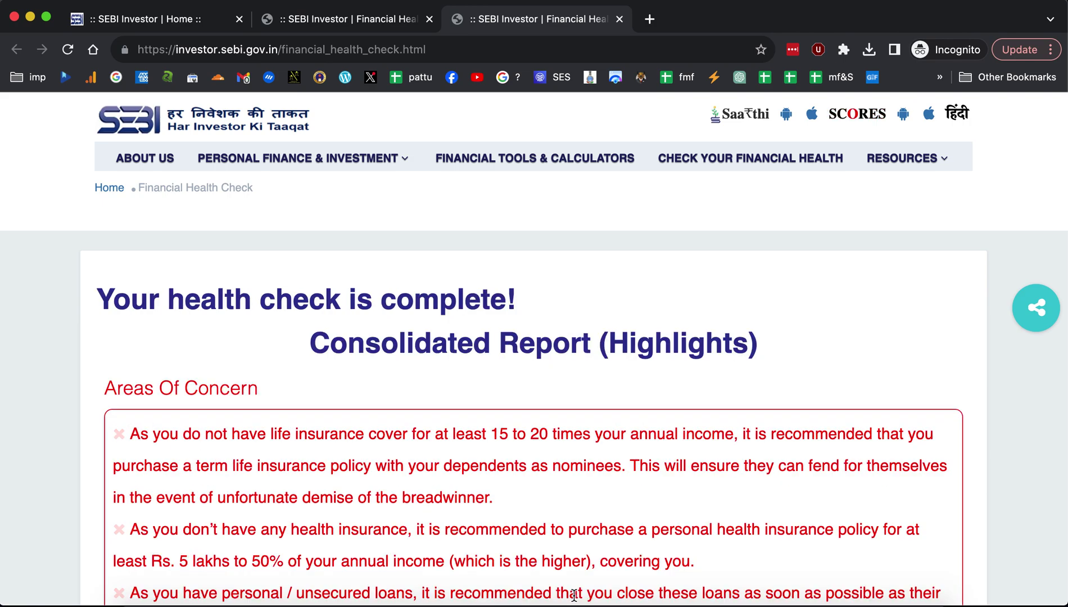
# Scroll the Consolidated Report through concerns, improvements and good areas to the closing thank-you message.
pyautogui.scroll(-1, 574, 594)
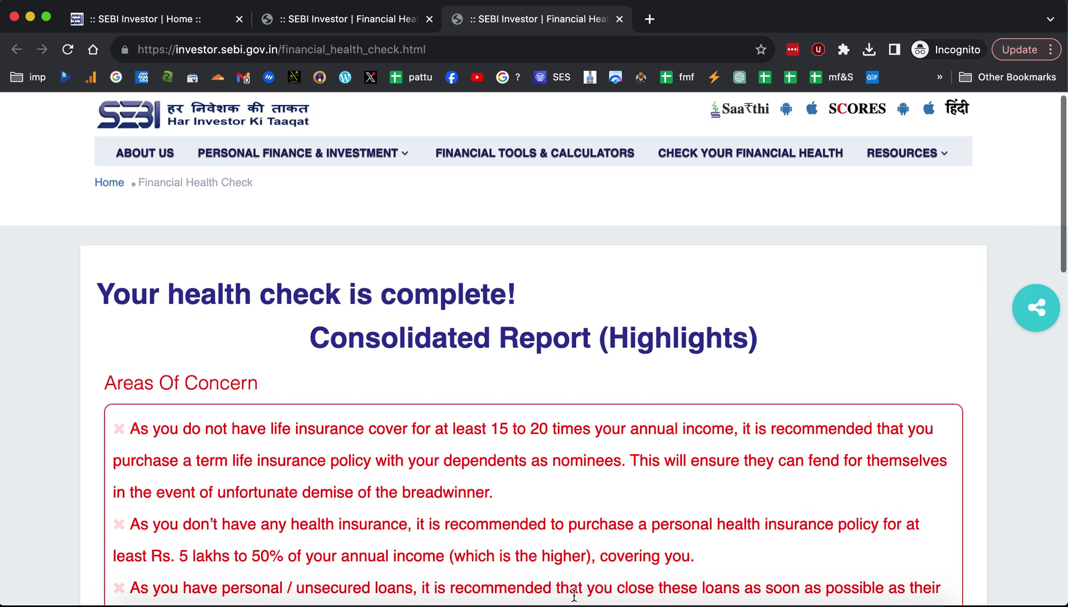
pyautogui.scroll(-5, 574, 595)
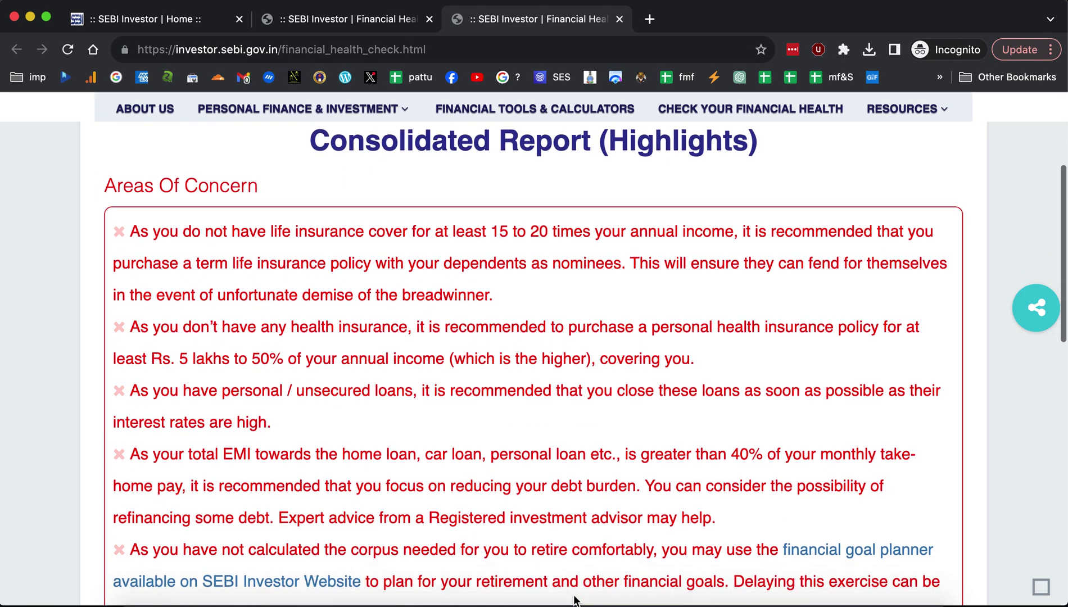
pyautogui.scroll(-12, 574, 599)
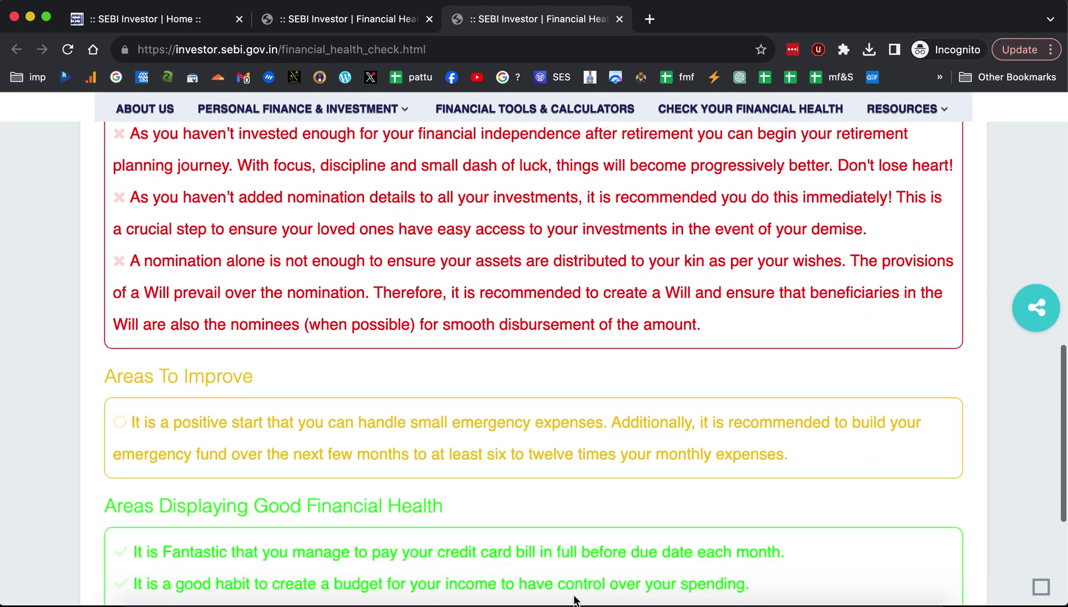
pyautogui.scroll(-5, 574, 599)
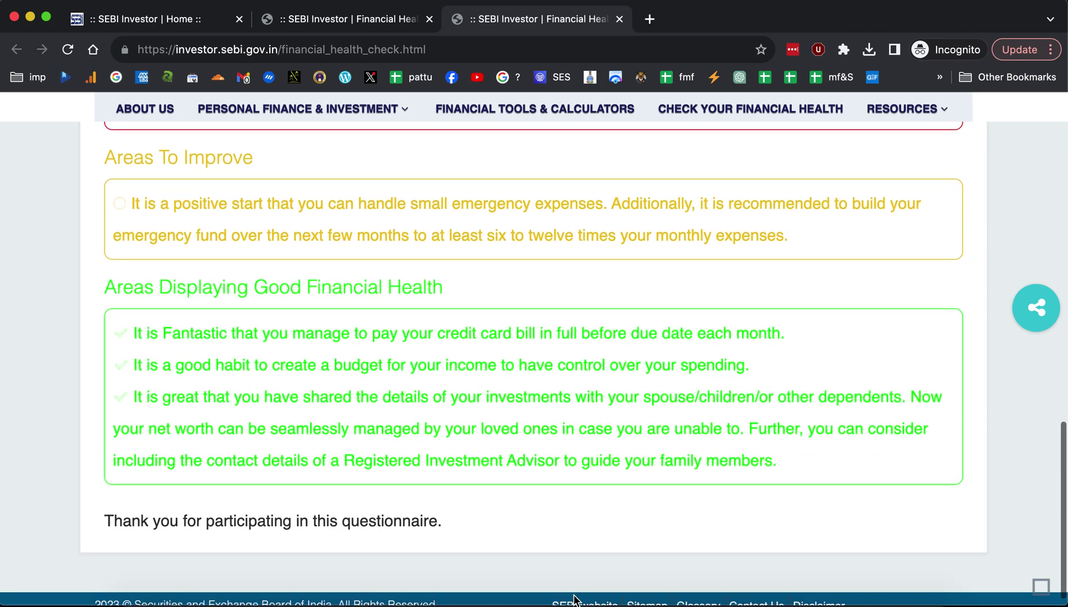